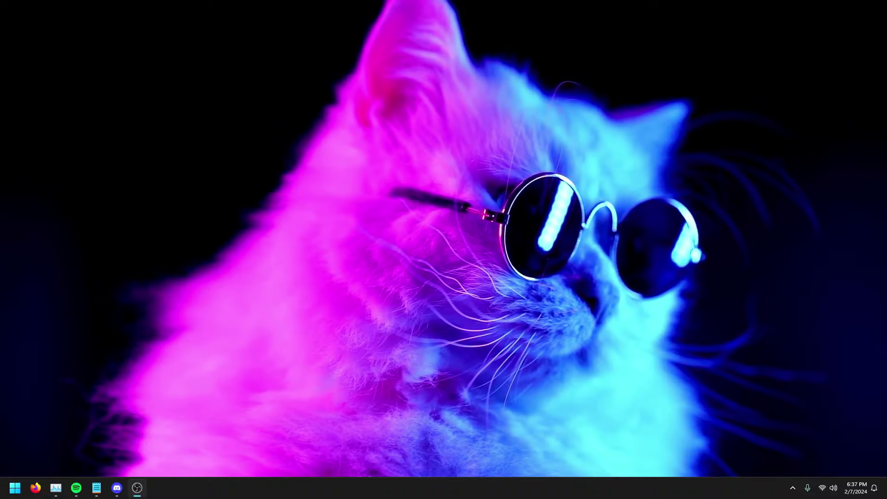
Step: Find regedit, run Registry Editor as administrator and allow it to make changes to the device
key("super")
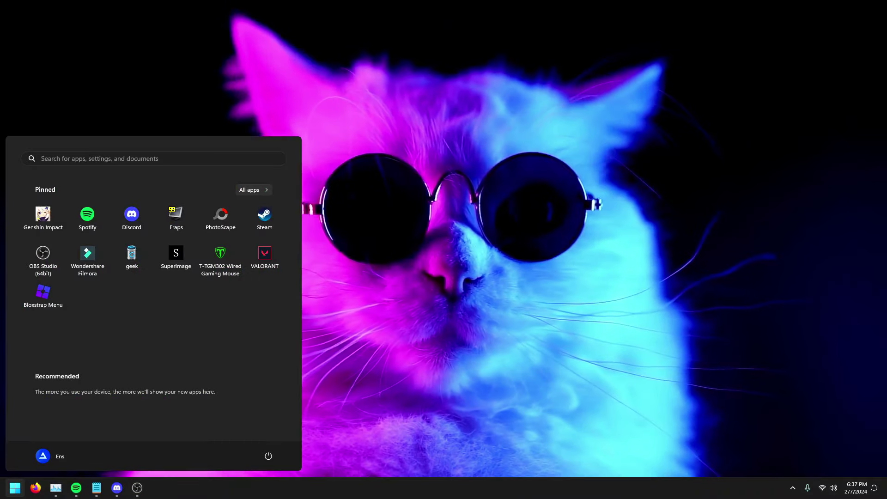
type("regedit")
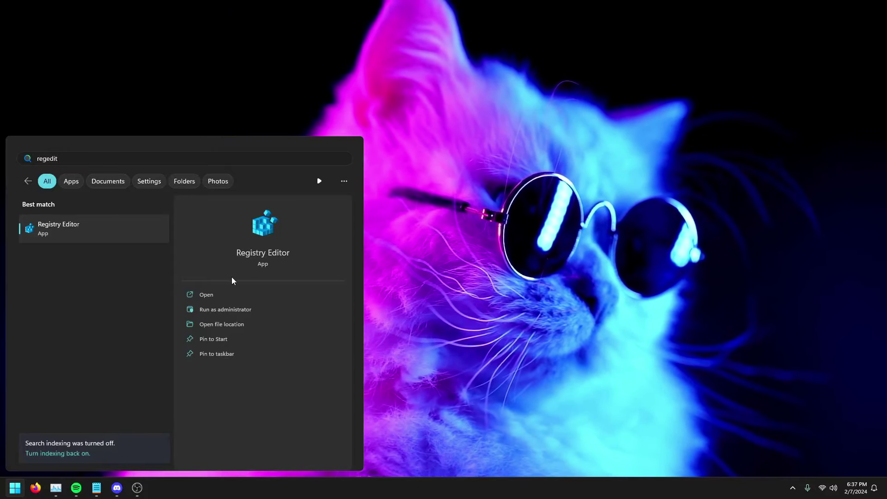
left_click(234, 314)
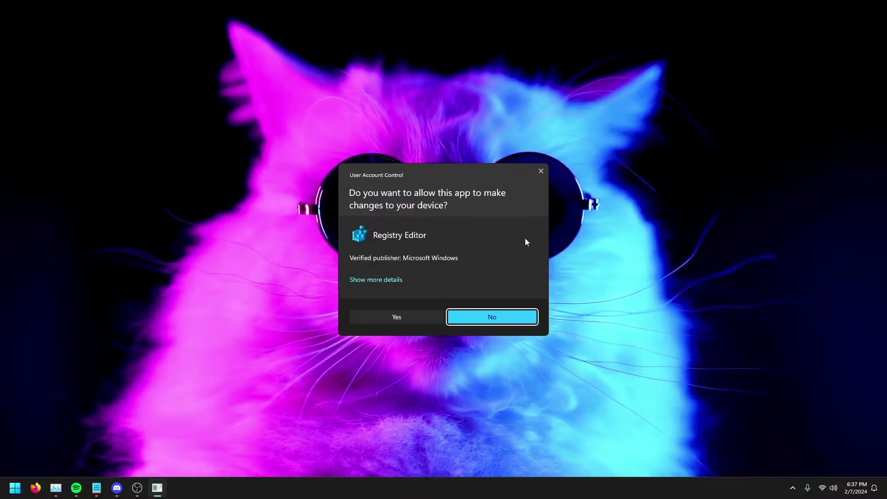
left_click(426, 318)
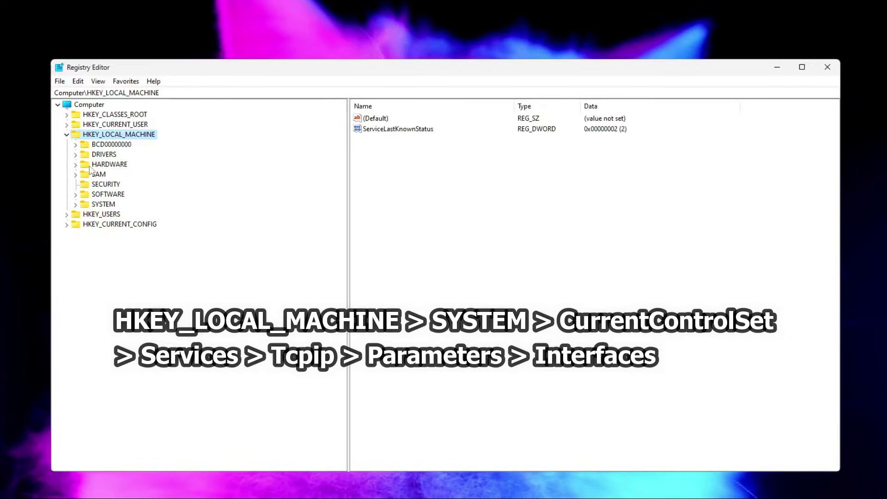
Step: Under HKEY_LOCAL_MACHINE, expand SYSTEM, CurrentControlSet and Services in the registry tree
left_click(85, 206)
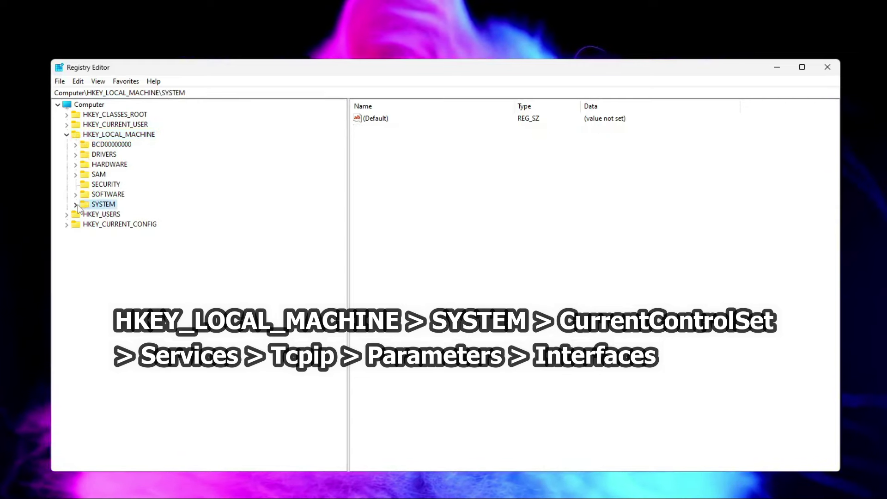
left_click(76, 205)
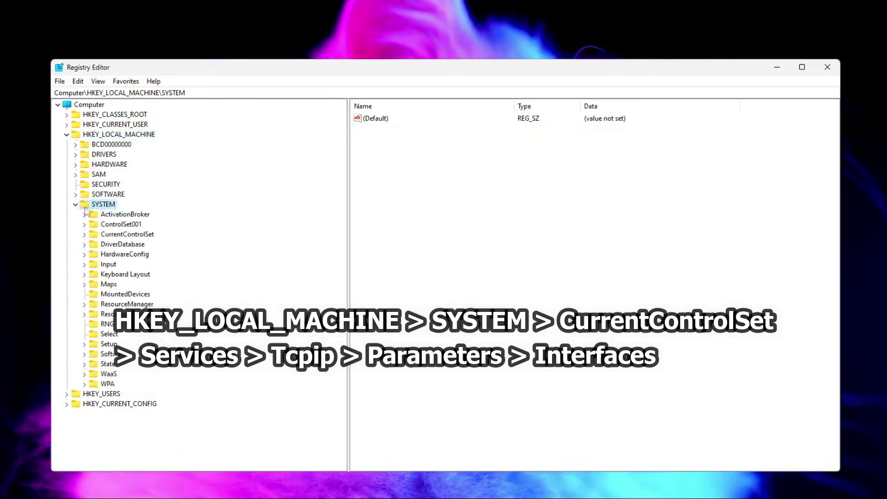
left_click(85, 235)
left_click(122, 284)
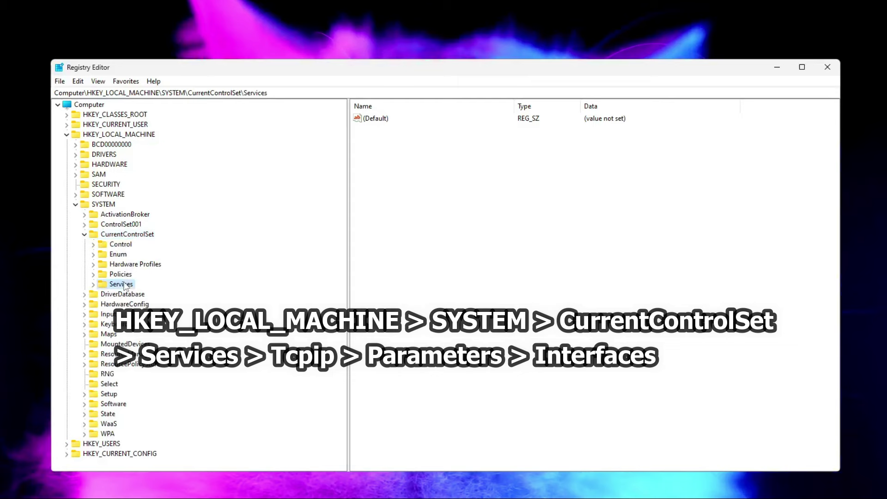
left_click(93, 284)
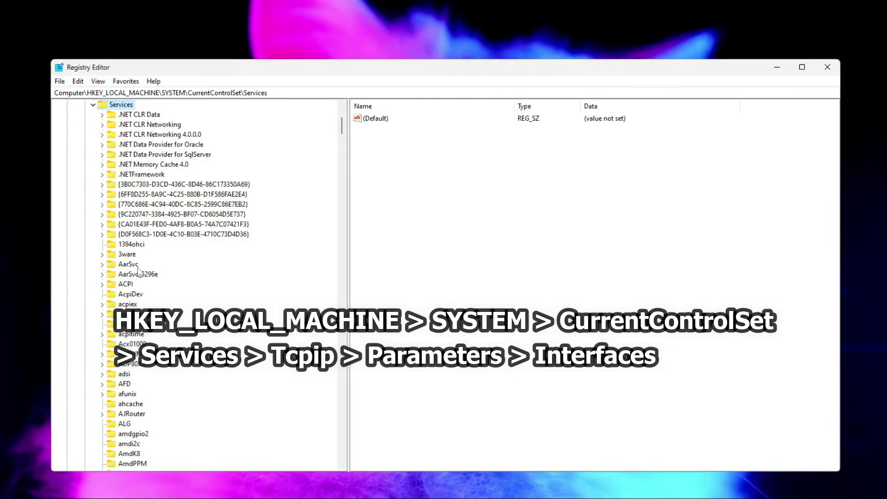
Step: Find the Tcpip key under Services and expand it down to its Parameters subkeys
key("t")
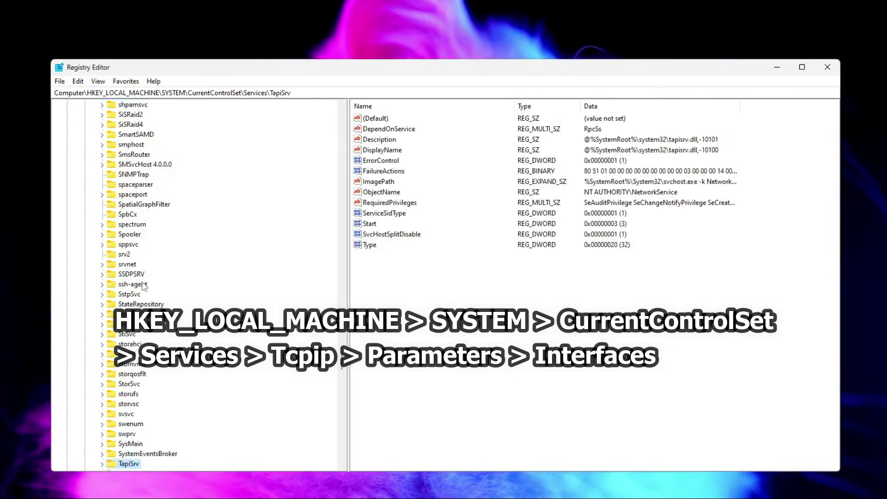
scroll(152, 295, "down", 5)
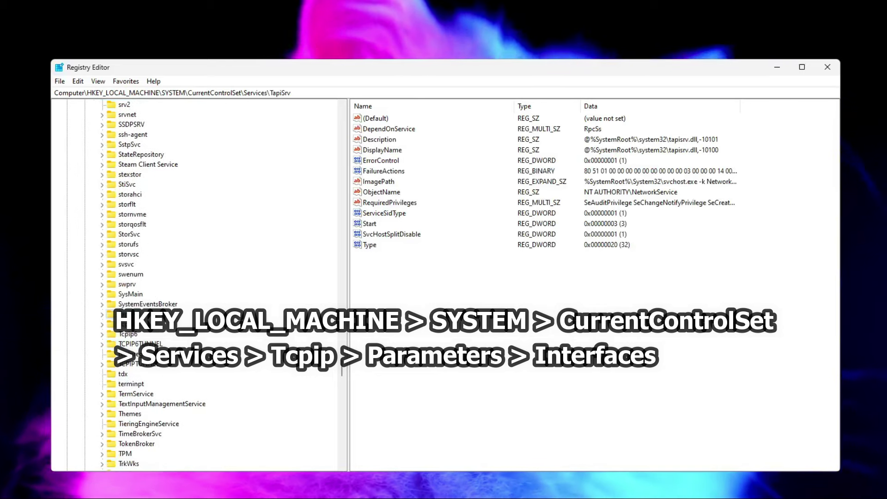
left_click(127, 324)
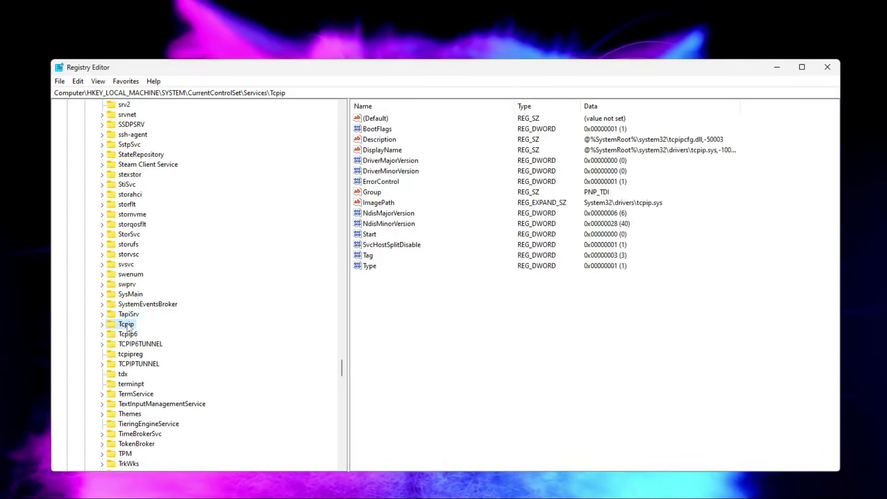
left_click(103, 325)
left_click(140, 345)
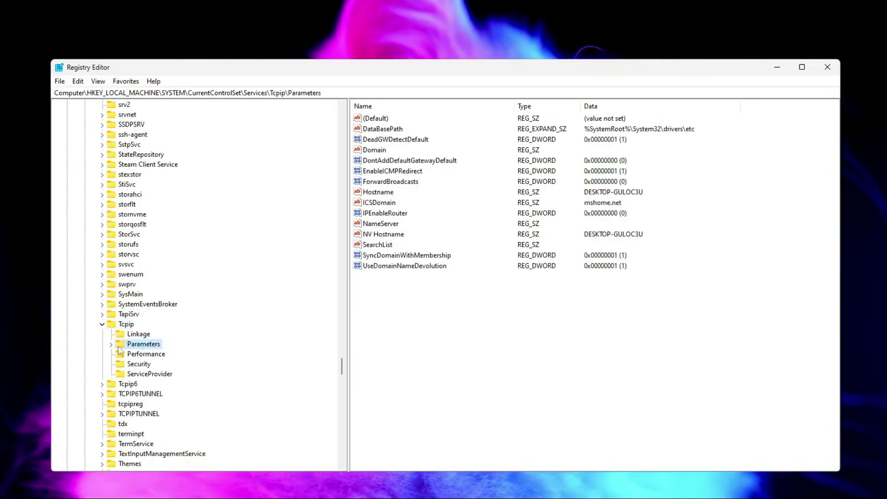
left_click(111, 344)
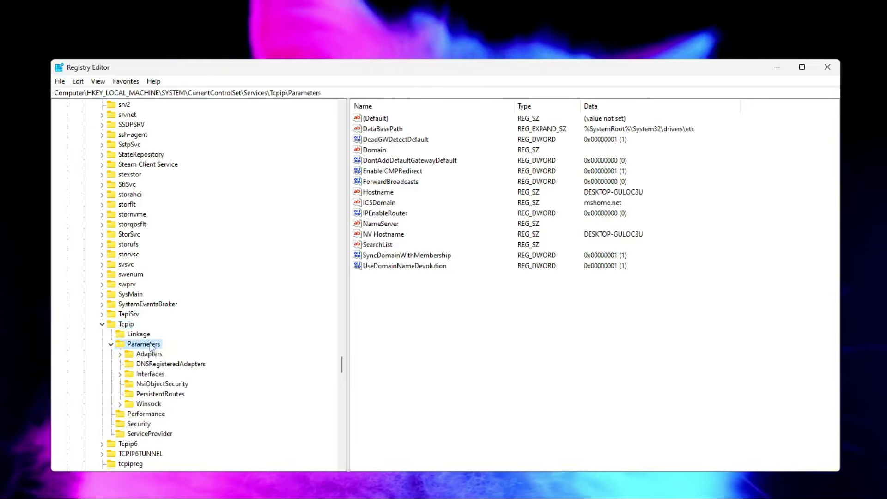
Step: Select the Interfaces key under Tcpip\Parameters and expand it to list the network interface keys
left_click(150, 374)
scroll(220, 290, "down", 1)
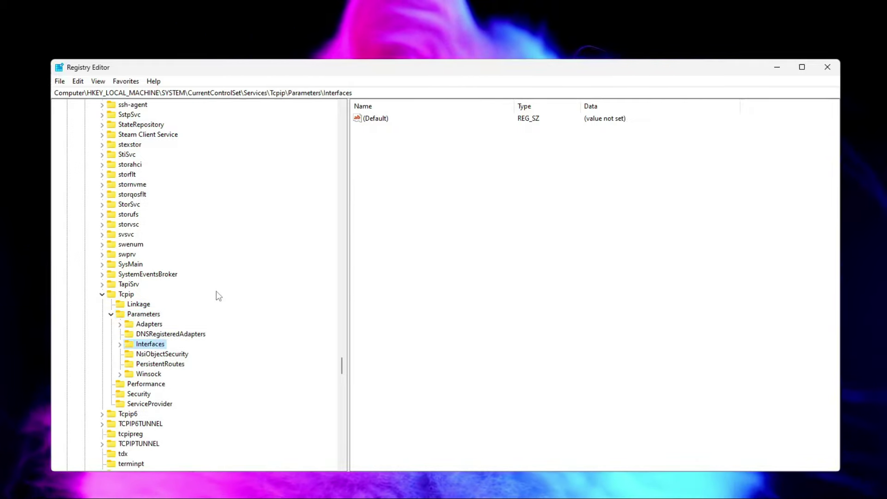
left_click(120, 345)
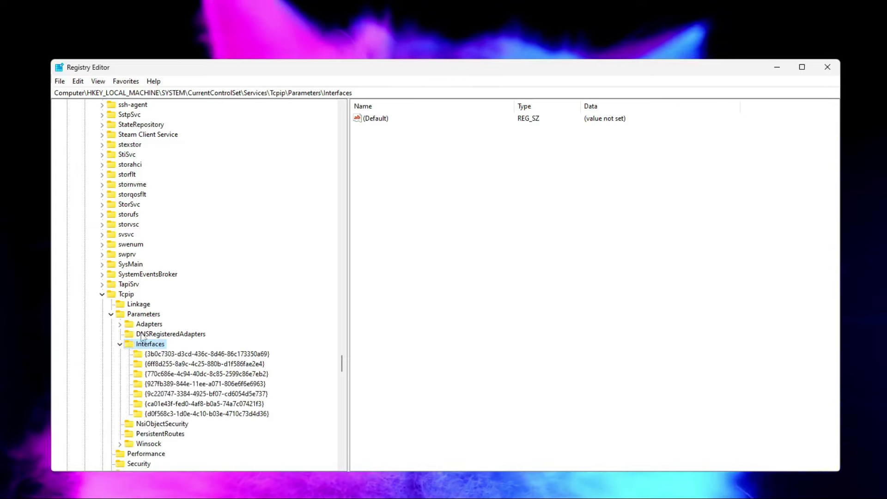
Step: Go through each interface key under Interfaces and compare their values to identify the active network adapter
scroll(223, 301, "down", 1)
scroll(223, 300, "down", 1)
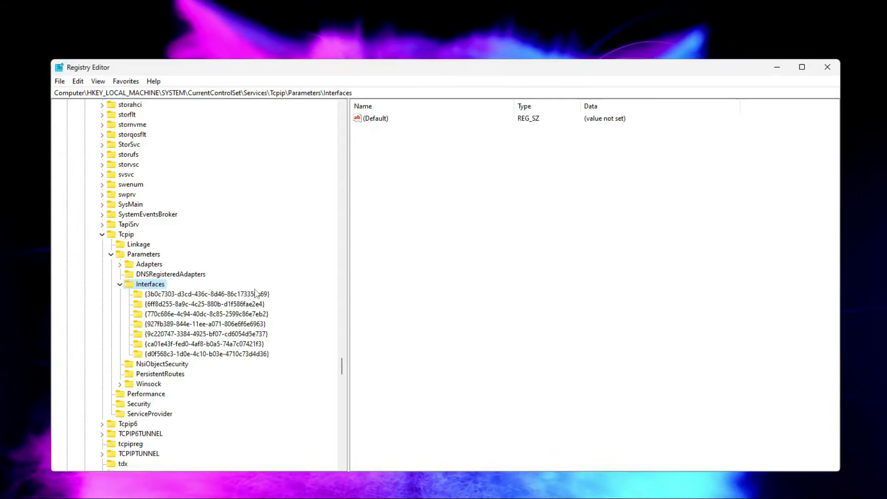
left_click(244, 295)
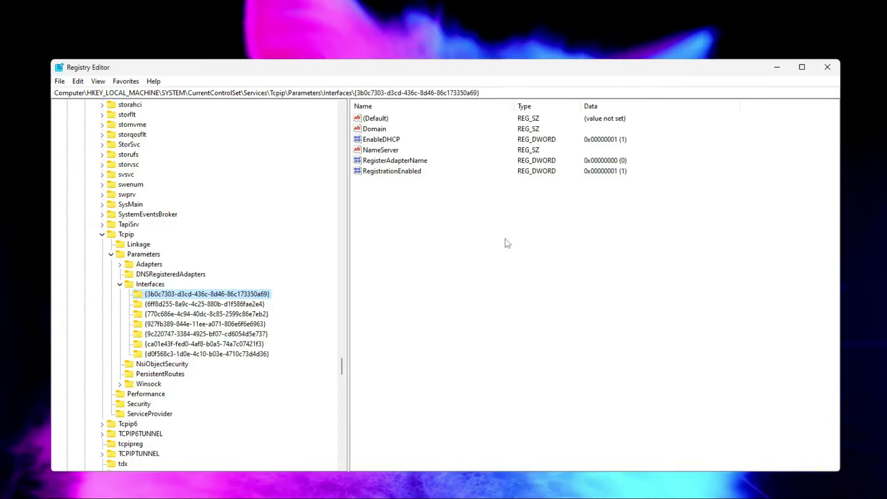
left_click(260, 305)
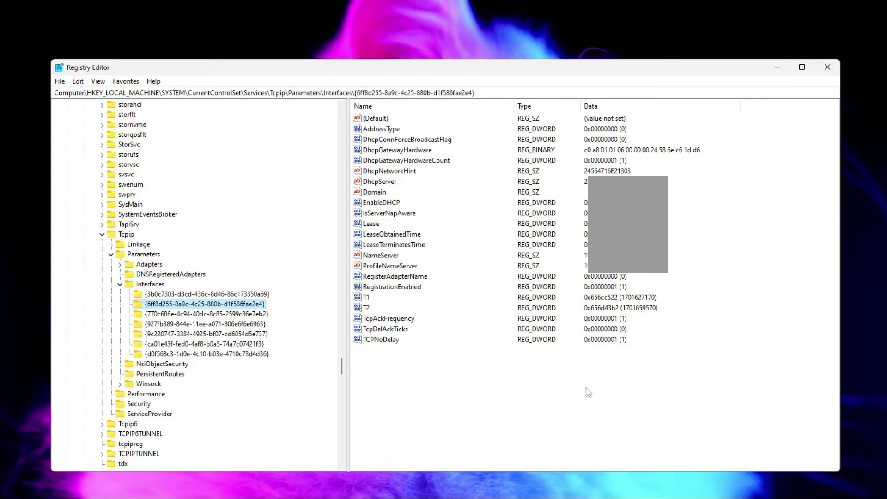
left_click(257, 314)
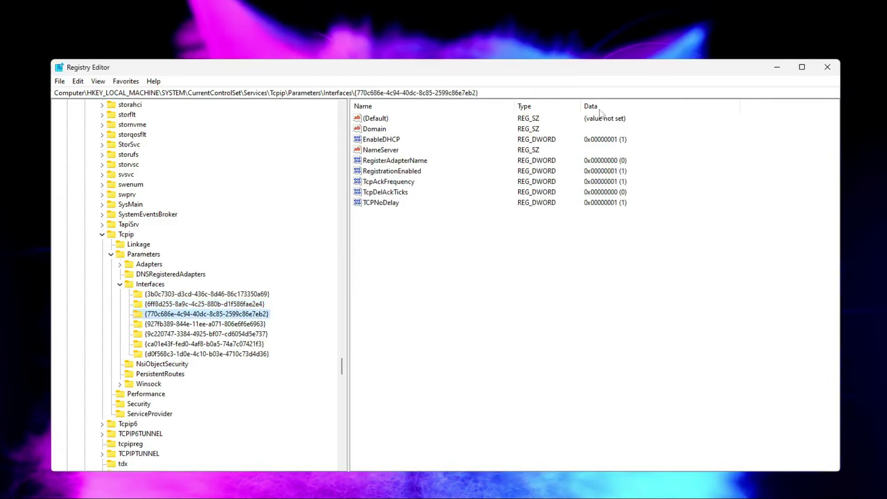
key("Down")
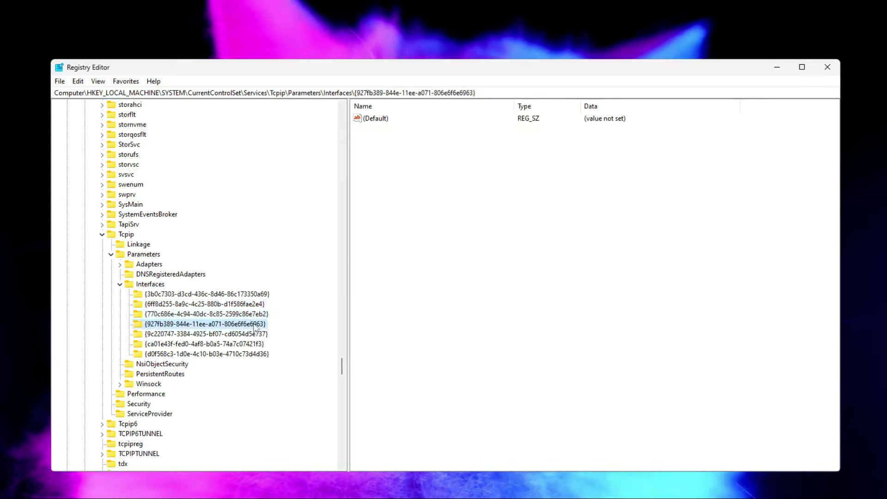
left_click(248, 334)
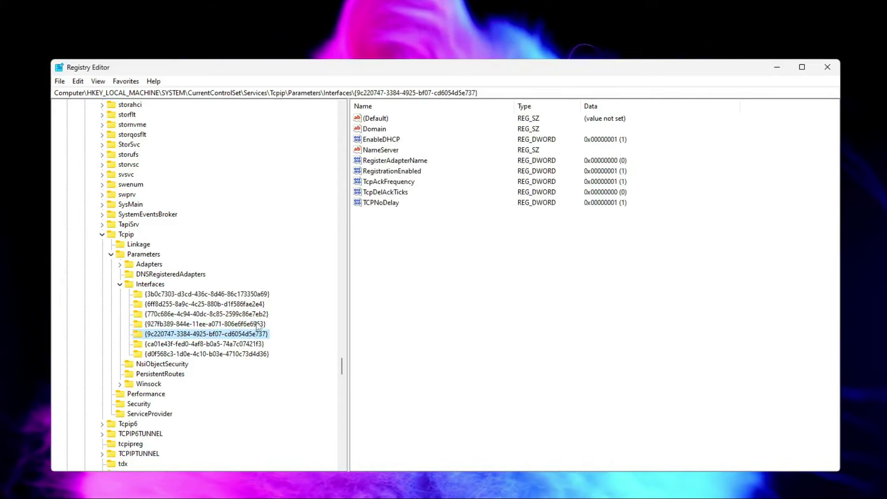
key("Down")
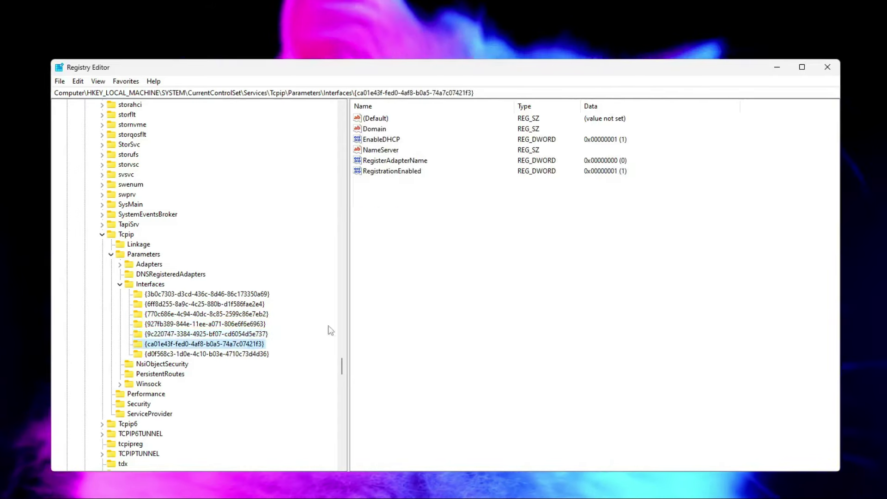
left_click(264, 354)
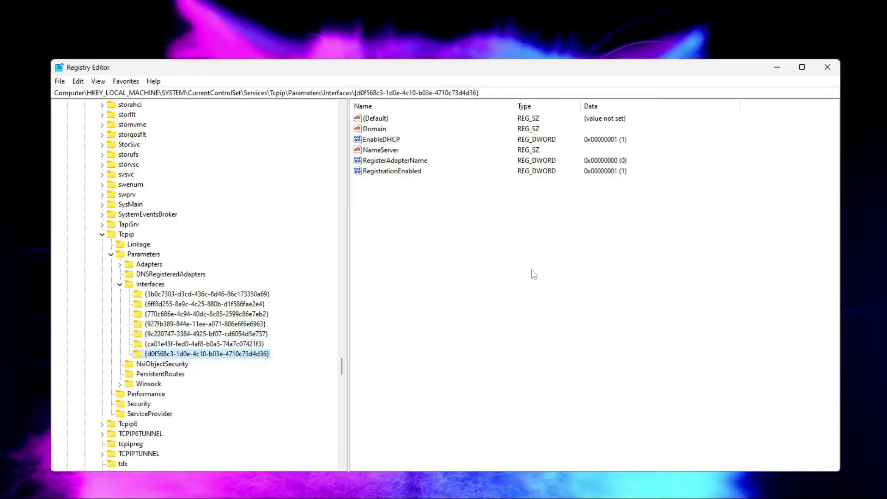
Step: Select the interface key {6ff8d255-8a9c-4c25-880b-d1f586fae2e4} and check its NameServer and ProfileNameServer entries
left_click(264, 305)
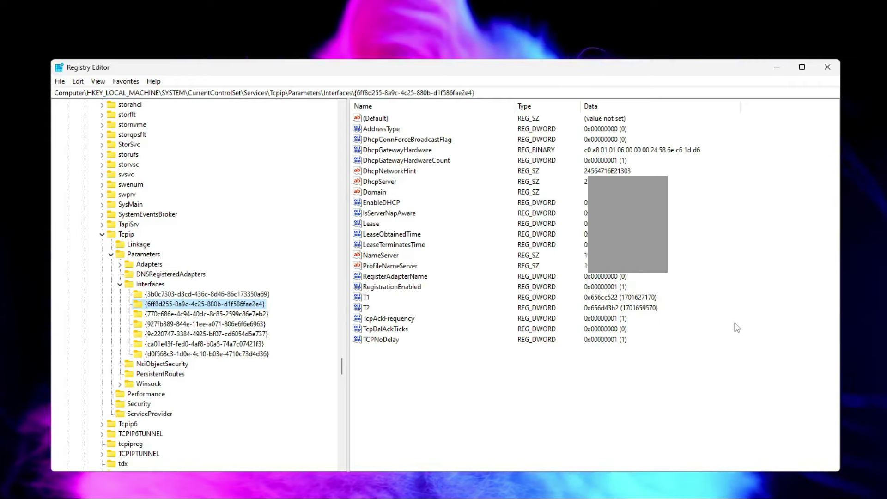
left_click(380, 266)
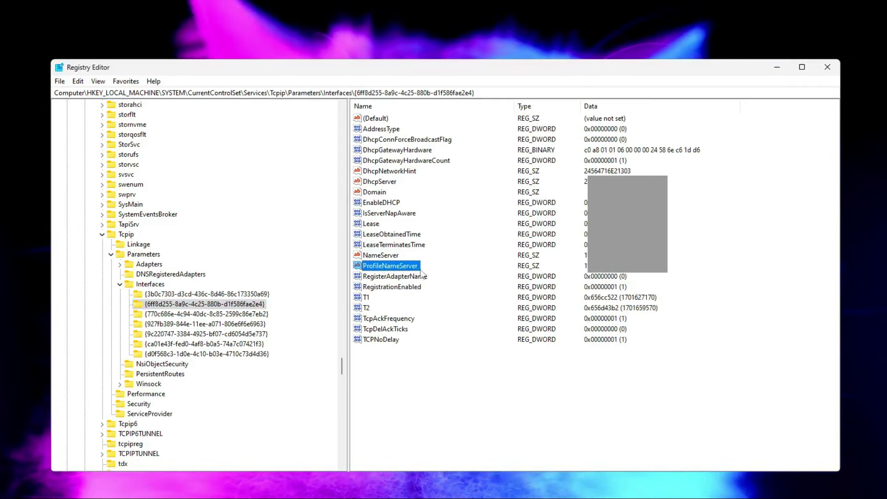
key("Up")
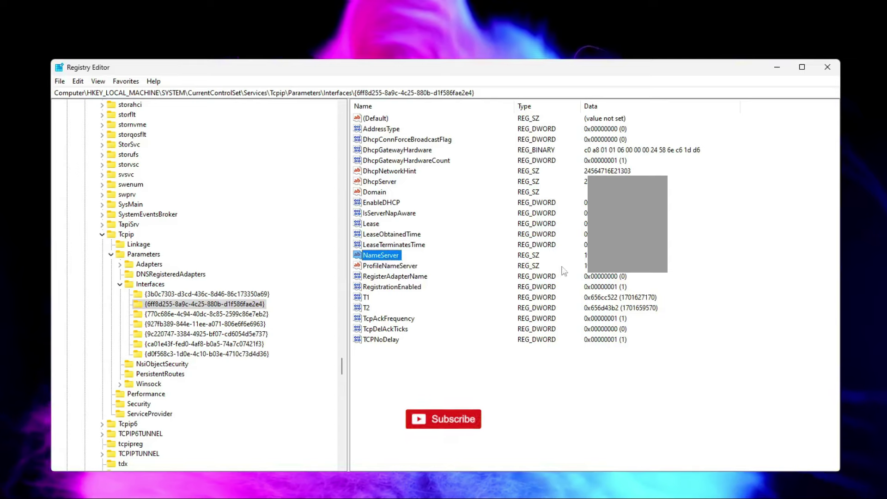
left_click(395, 269)
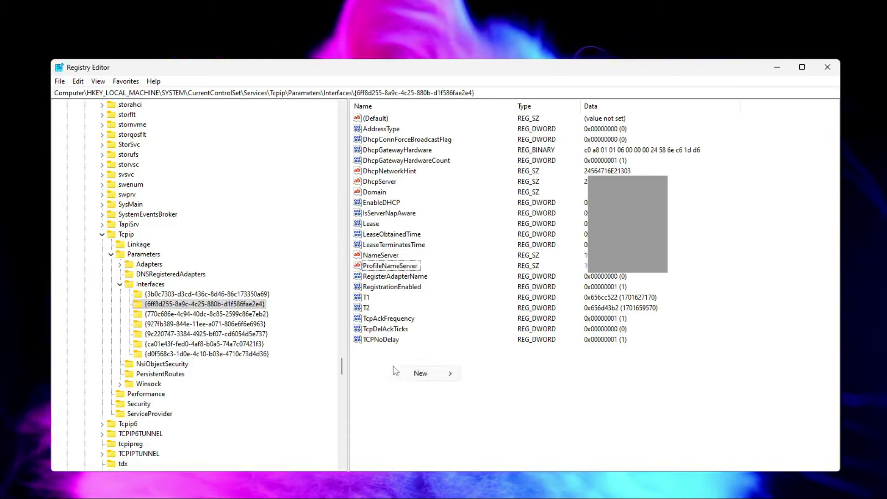
Step: Try to add a DWORD (32-bit) value named TcpAckFrequency to the selected interface key, and delete the new entry
mouse_move(412, 379)
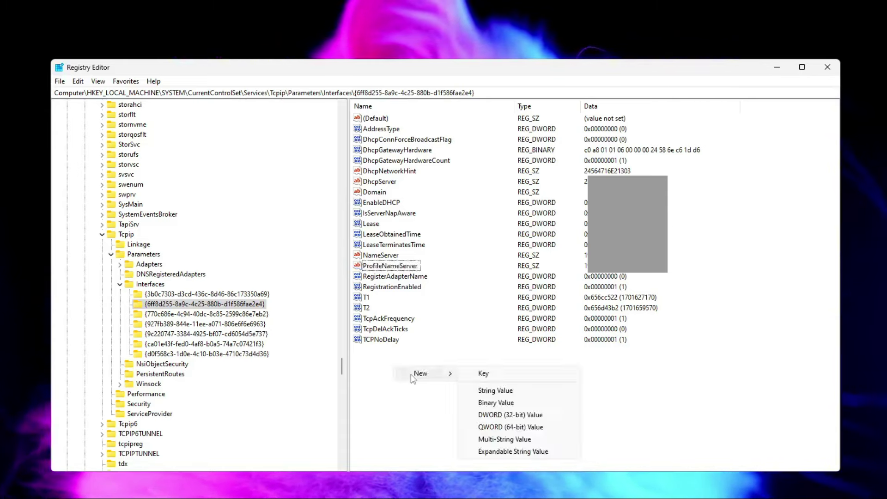
left_click(509, 415)
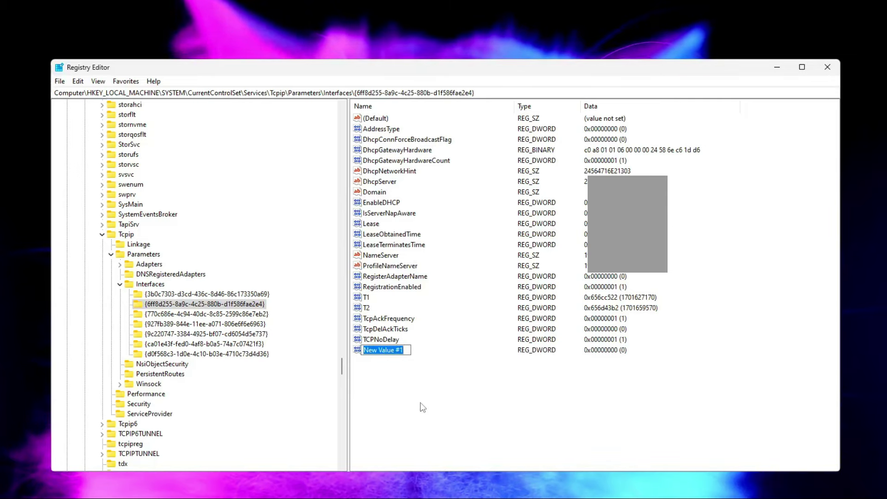
type("TcpAckF")
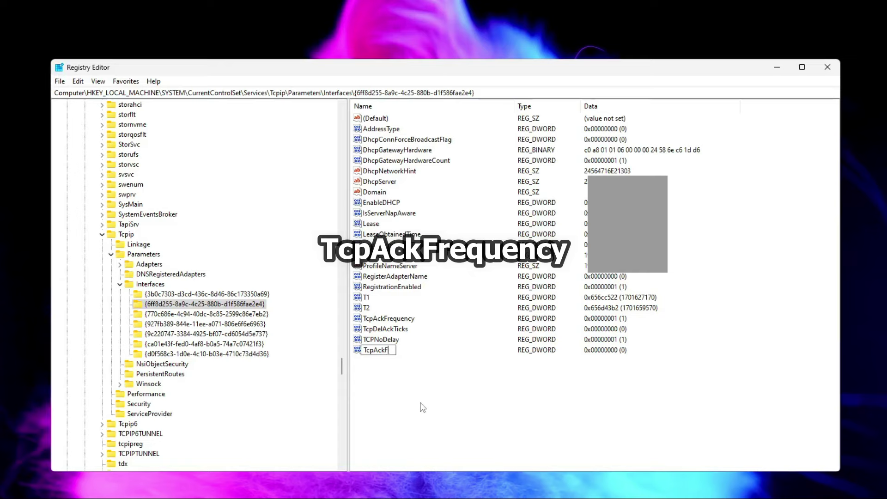
type("requency")
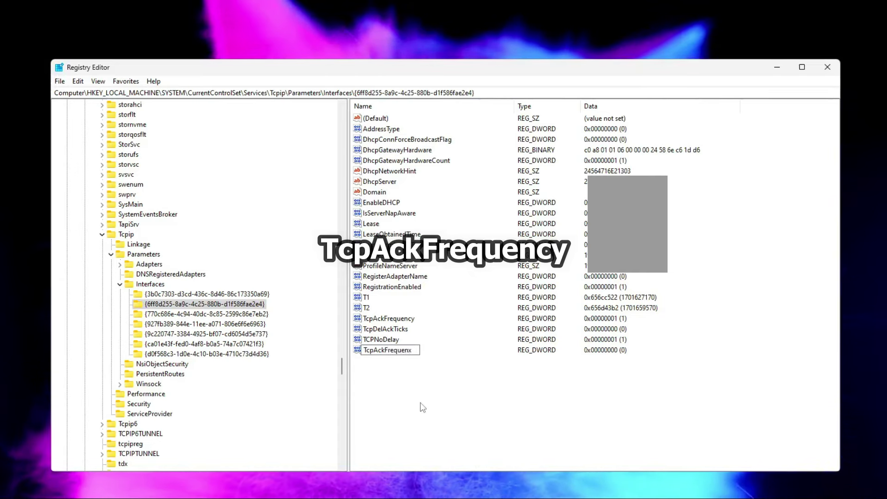
key("Return")
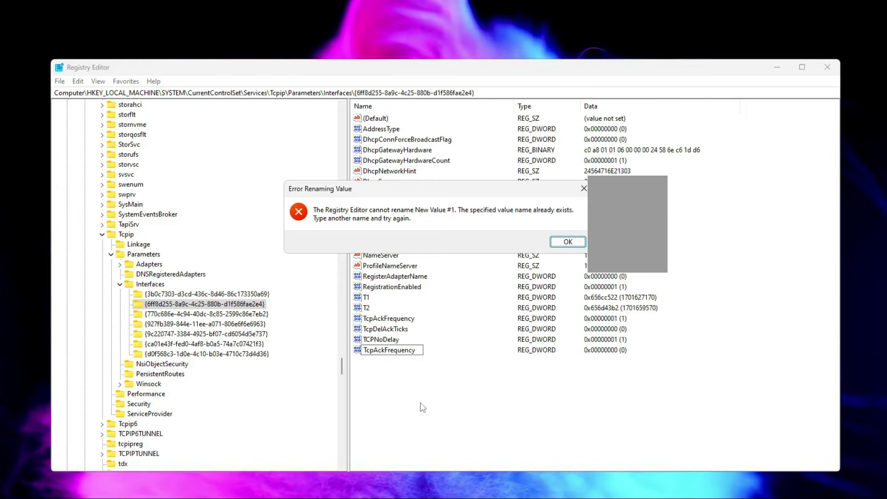
left_click(566, 242)
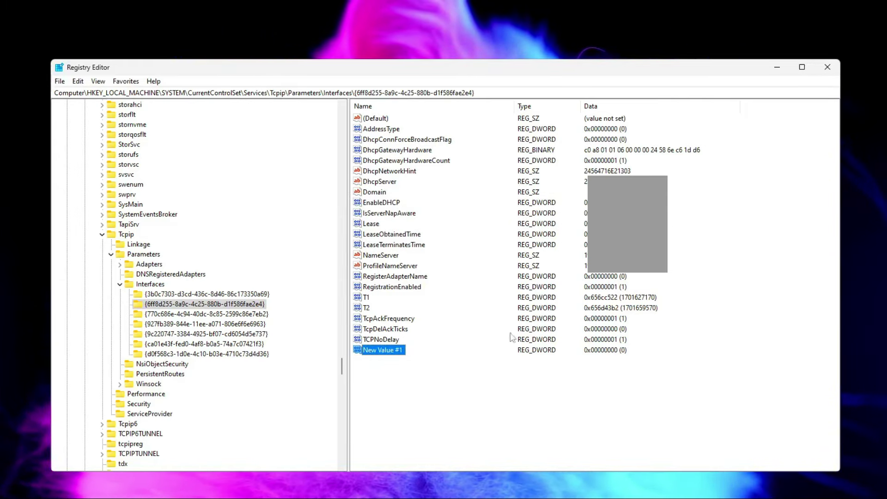
key("Delete")
left_click(527, 241)
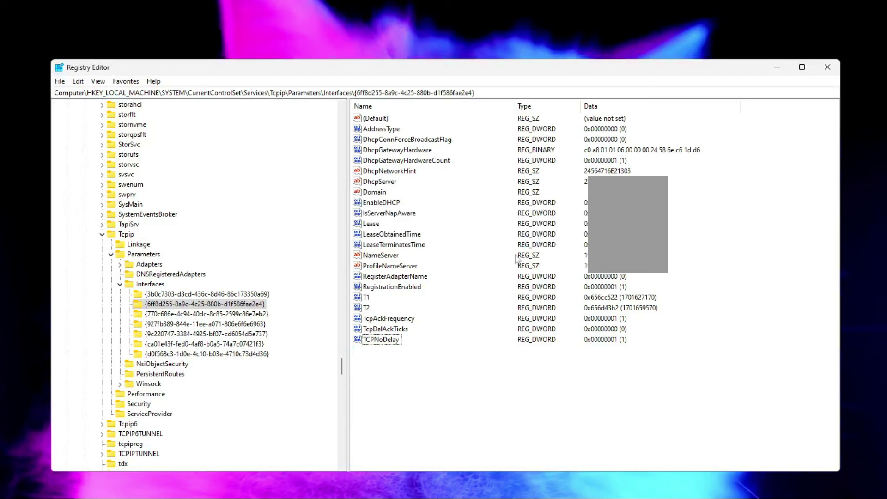
Step: Open the existing TcpAckFrequency value for editing and confirm its value data as 1 in hexadecimal base
left_click(399, 322)
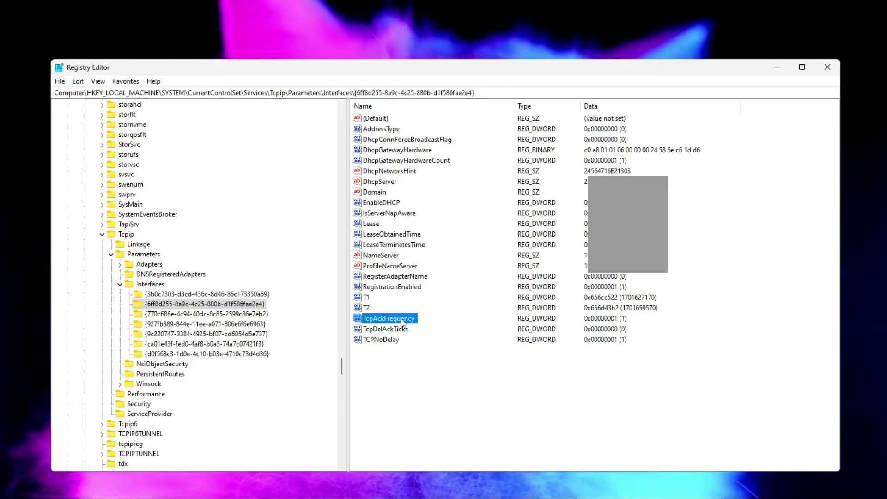
right_click(423, 319)
left_click(434, 325)
left_click_drag(205, 119, 494, 212)
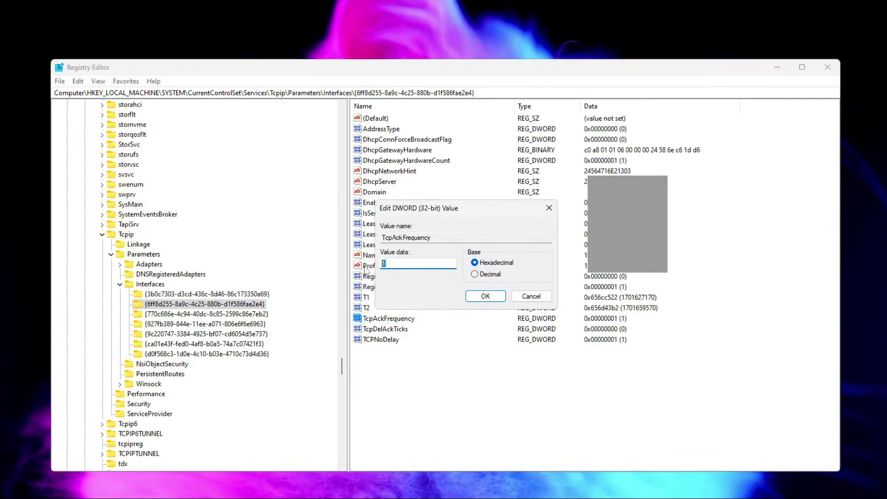
left_click(484, 297)
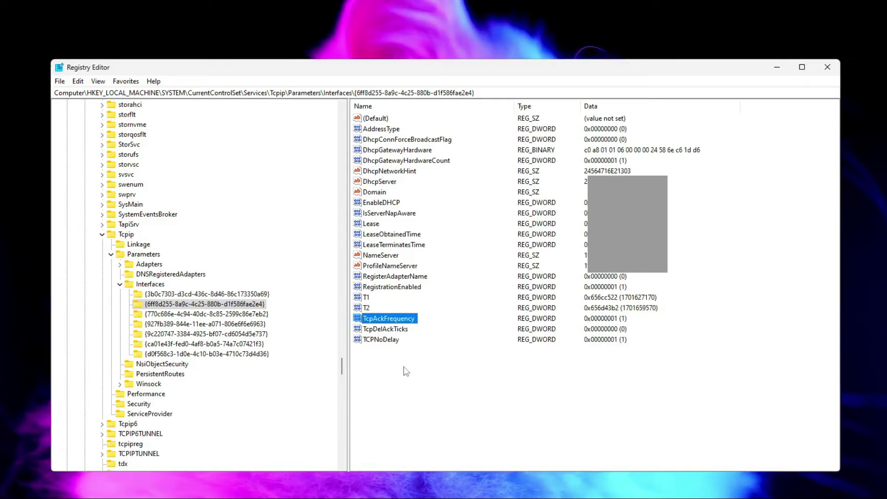
Step: Try to add a DWORD (32-bit) value named TcpDelAckTicks to the interface key, and delete the new entry
mouse_move(417, 374)
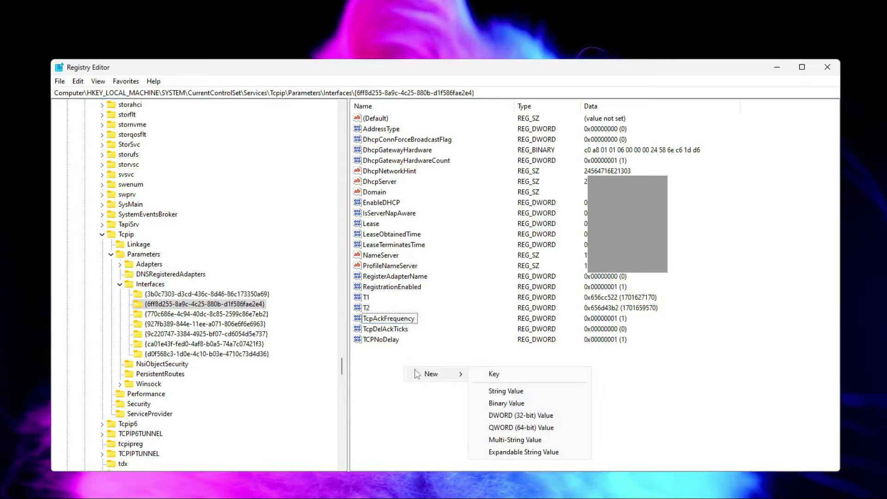
left_click(536, 416)
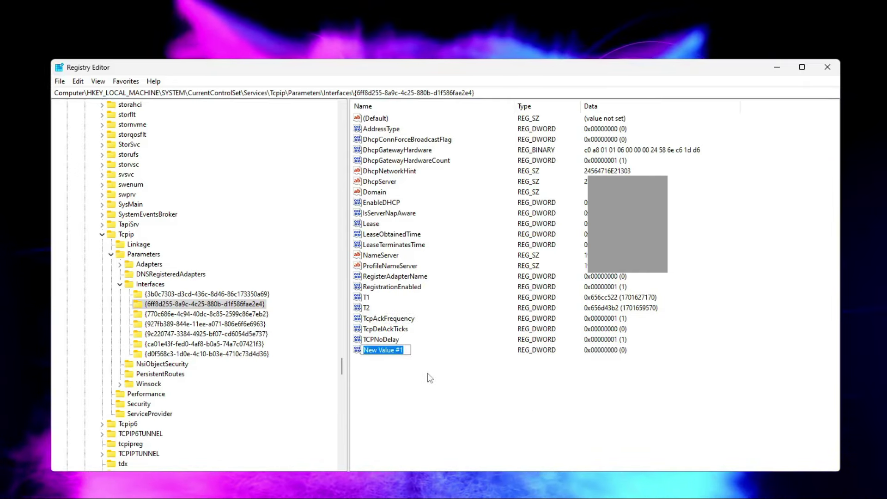
type("Tc")
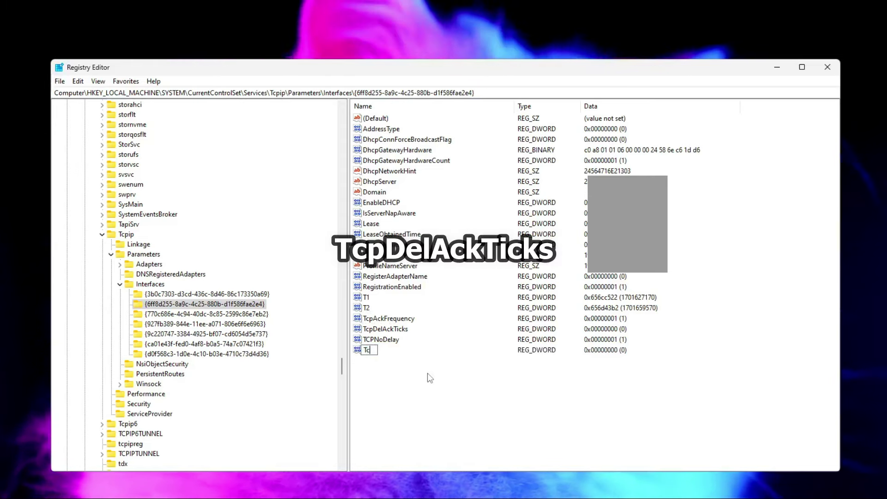
type("pDelAckTicks")
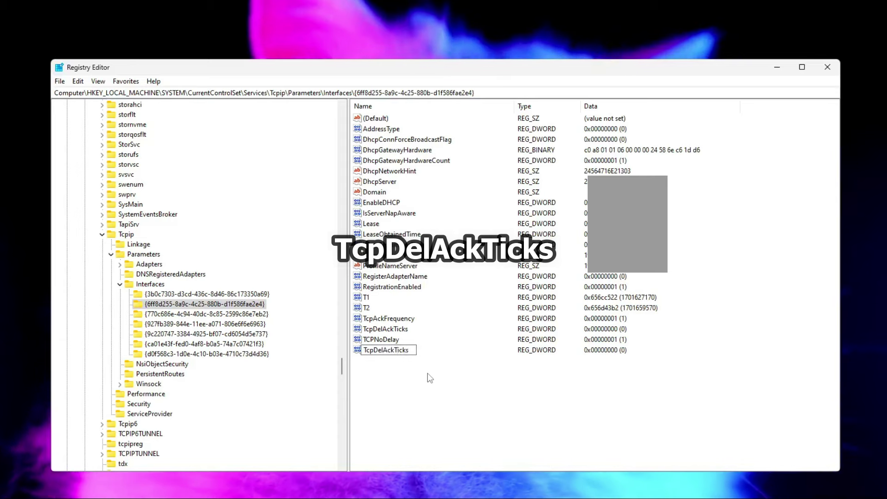
key("Return")
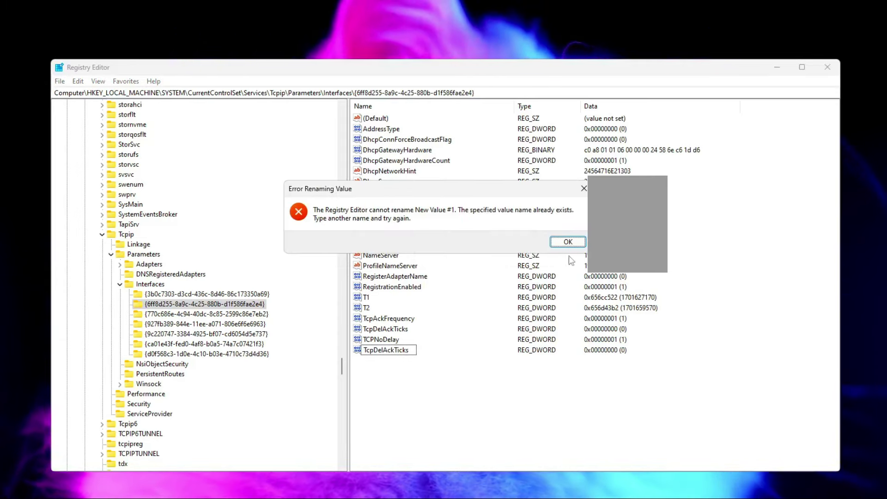
left_click(568, 242)
key("Escape")
key("Delete")
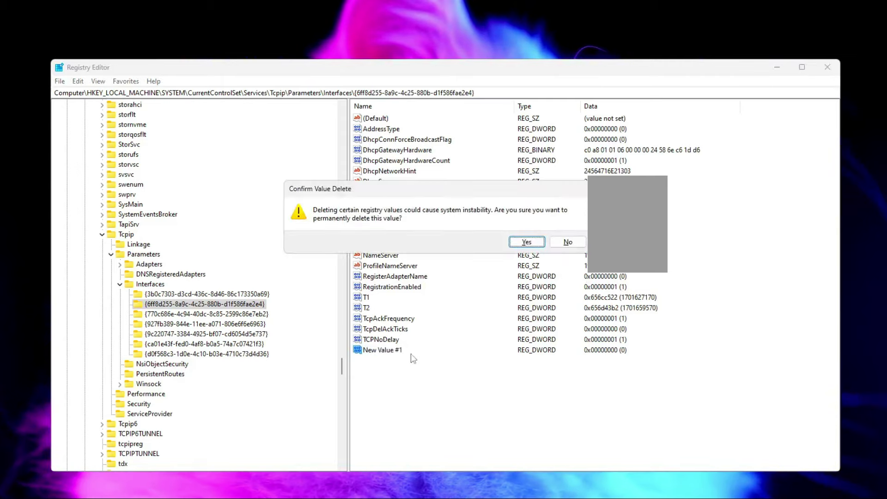
left_click(526, 242)
Step: Set the value data of the existing TcpDelAckTicks entry to 0 in hexadecimal base
key("Up")
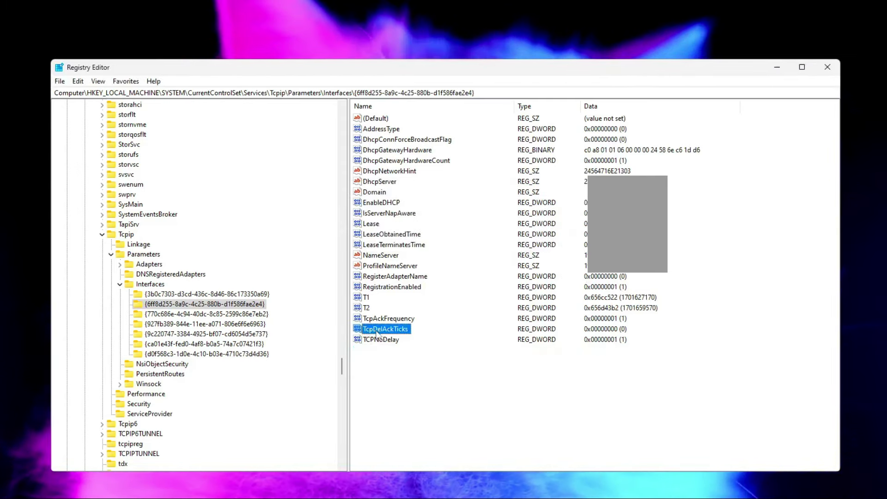
right_click(407, 334)
left_click(418, 336)
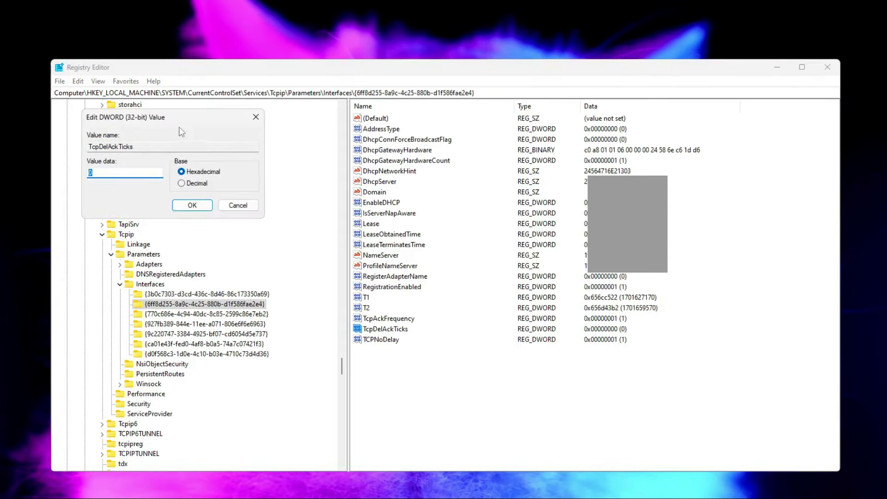
left_click_drag(189, 135, 470, 217)
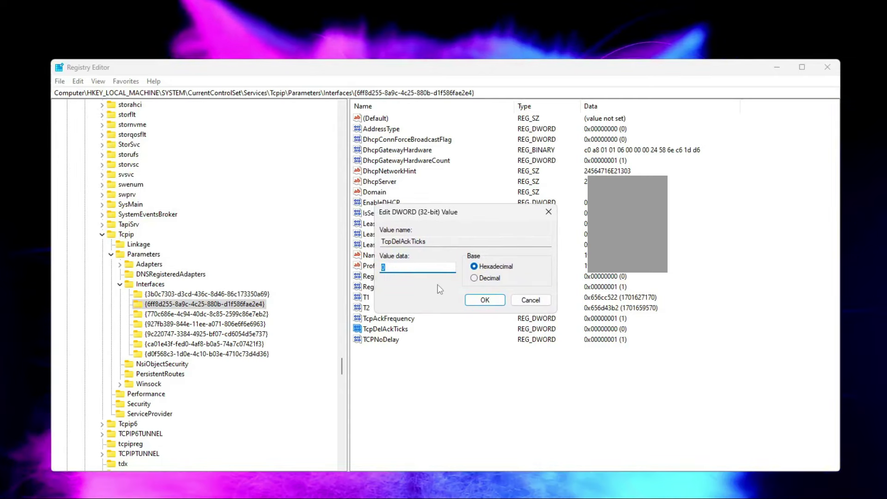
type("0")
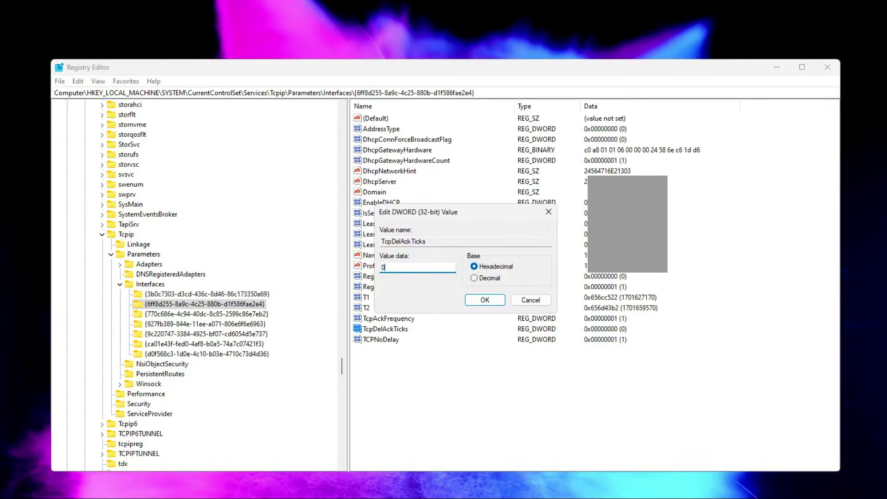
left_click(488, 304)
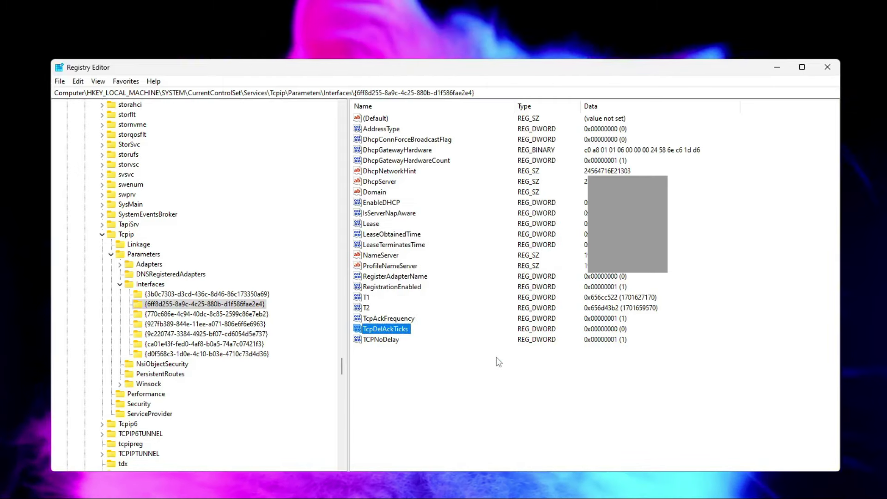
Step: Try to add a DWORD (32-bit) value named TCPNoDelay to the interface key, and delete the new entry
right_click(395, 369)
mouse_move(412, 370)
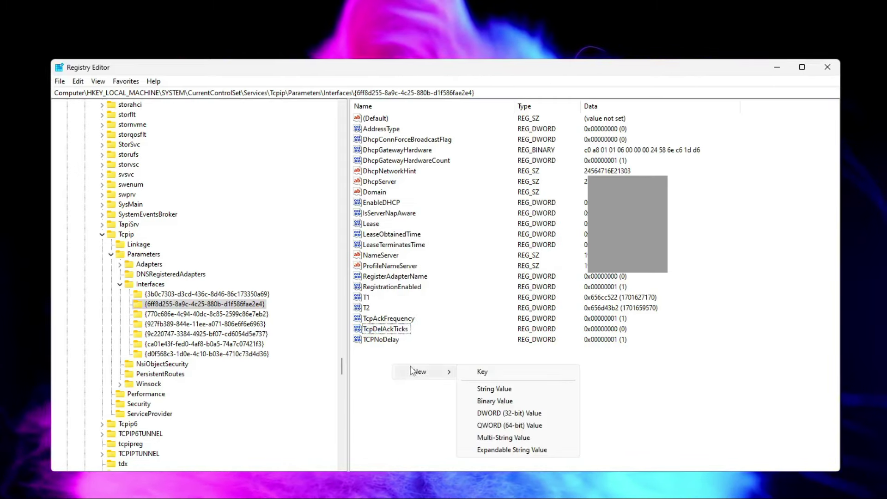
left_click(497, 413)
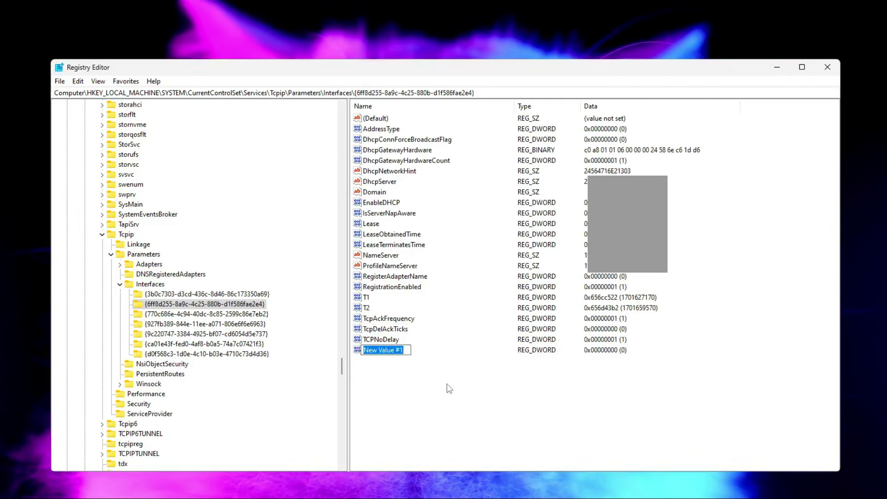
type("TCP")
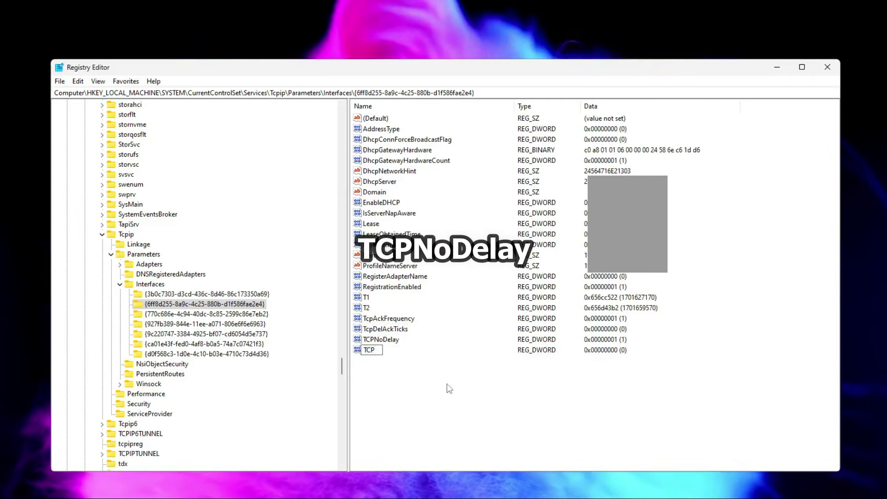
type("NoDelay")
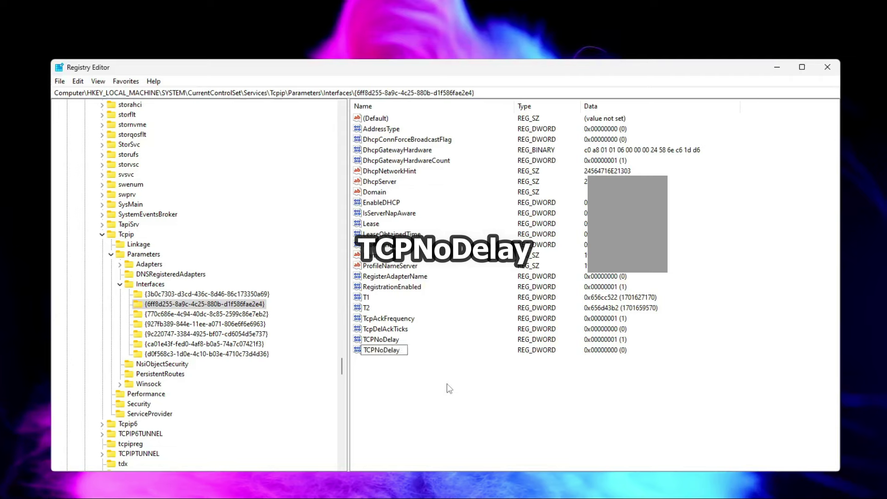
key("Return")
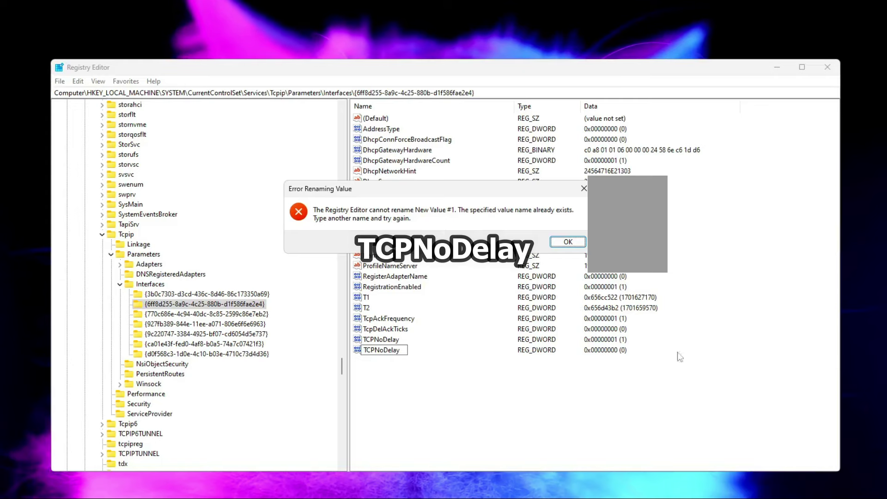
left_click(568, 241)
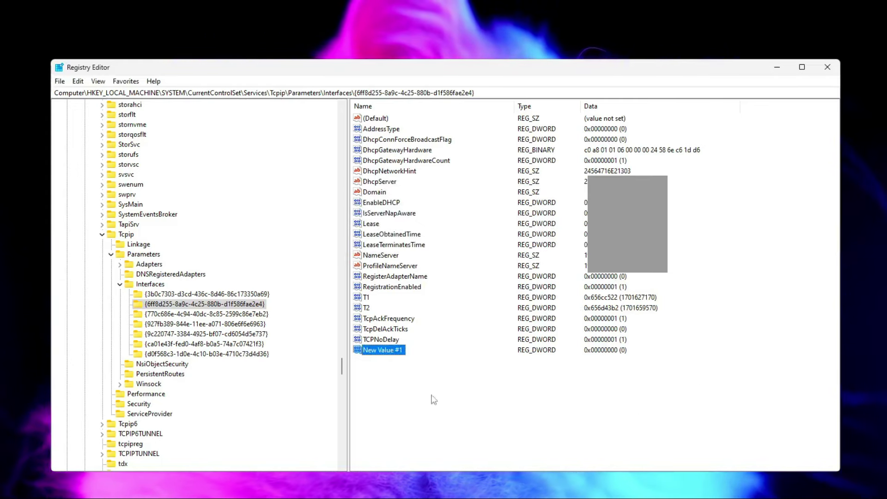
key("Delete")
left_click(528, 243)
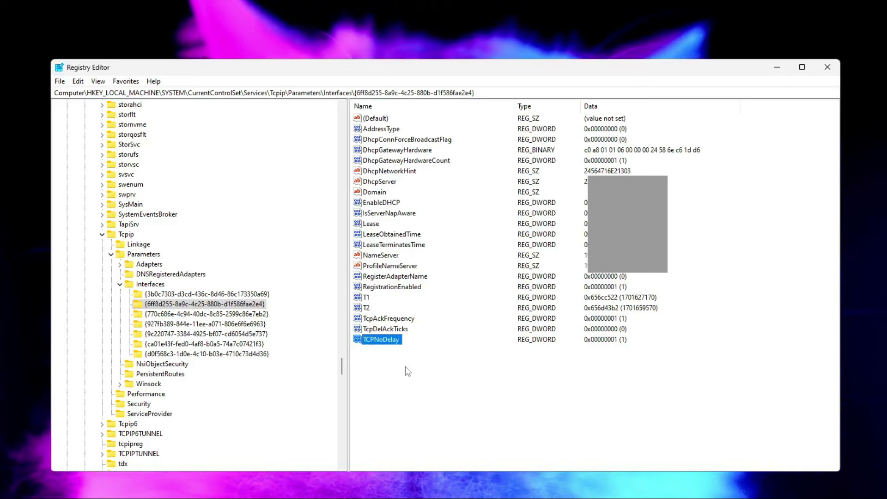
Step: Set the value data of the existing TCPNoDelay entry to 1 in hexadecimal base
right_click(388, 339)
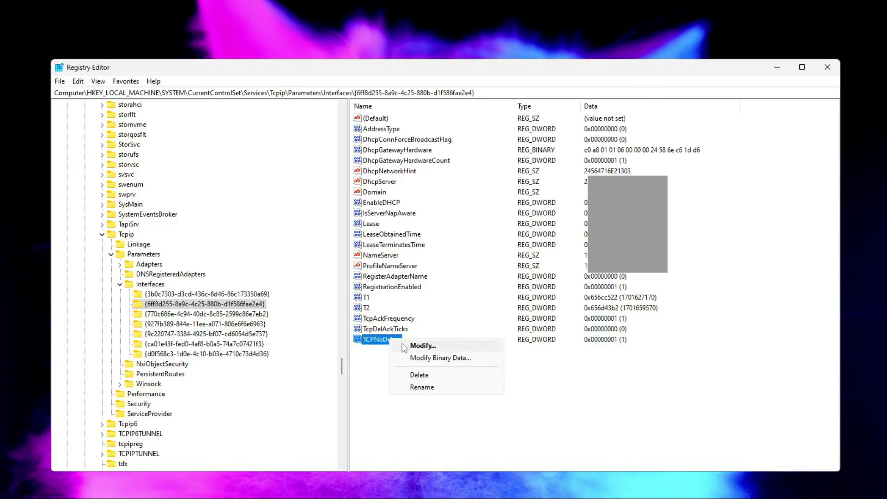
left_click(407, 344)
left_click_drag(204, 122, 481, 211)
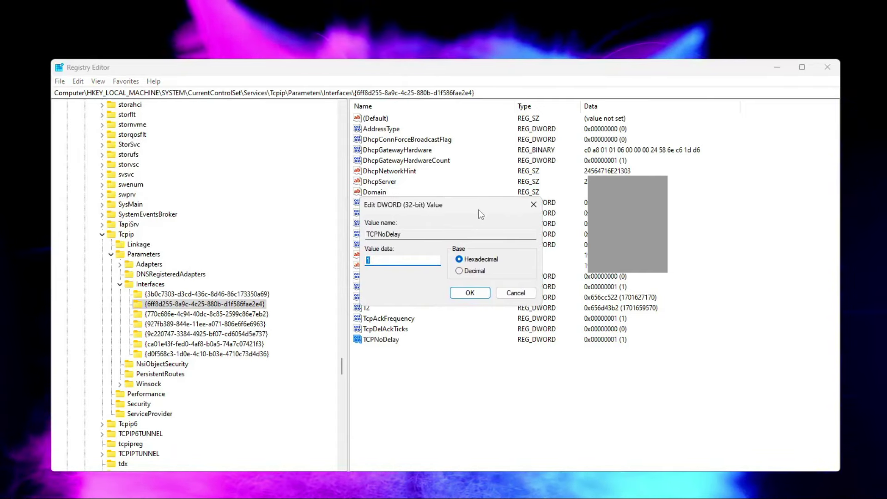
type("1")
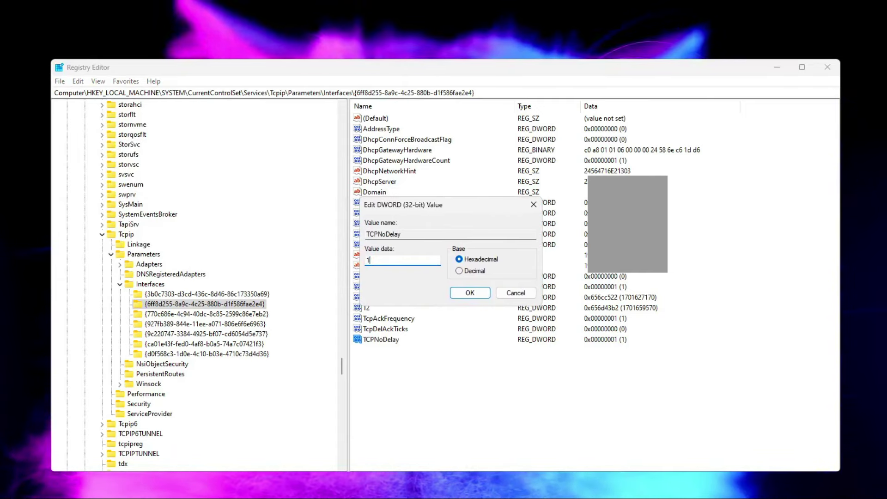
left_click(483, 294)
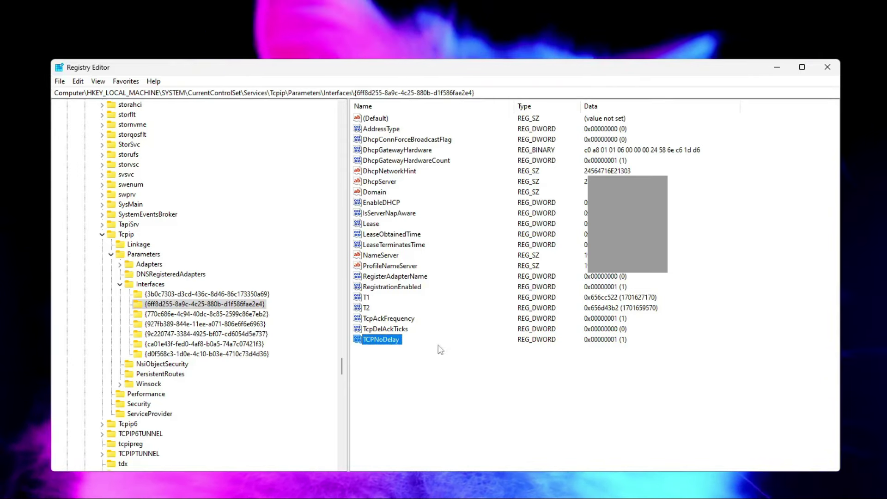
Step: Add a new DWORD (32-bit) value named MTU to the selected interface key
right_click(411, 358)
mouse_move(431, 367)
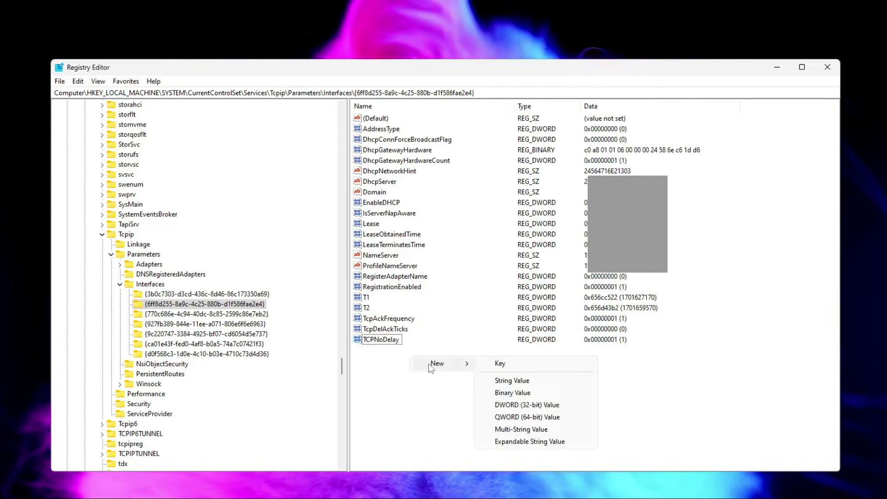
left_click(564, 405)
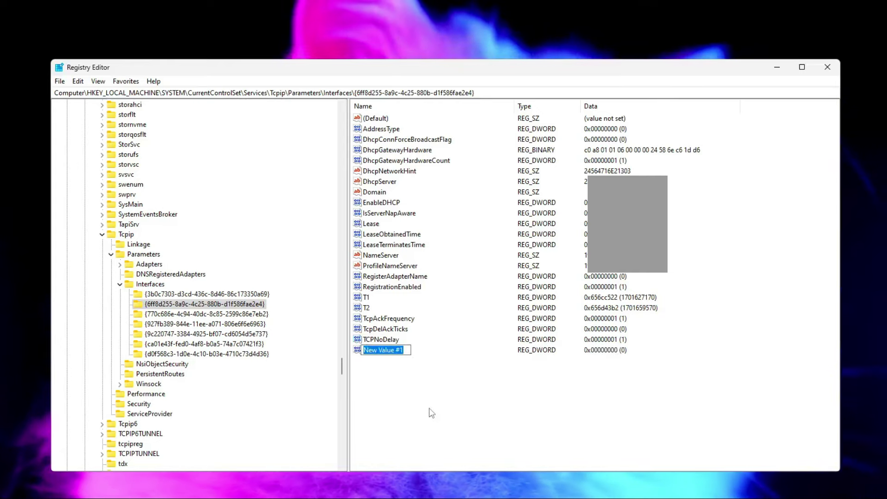
type("MTU")
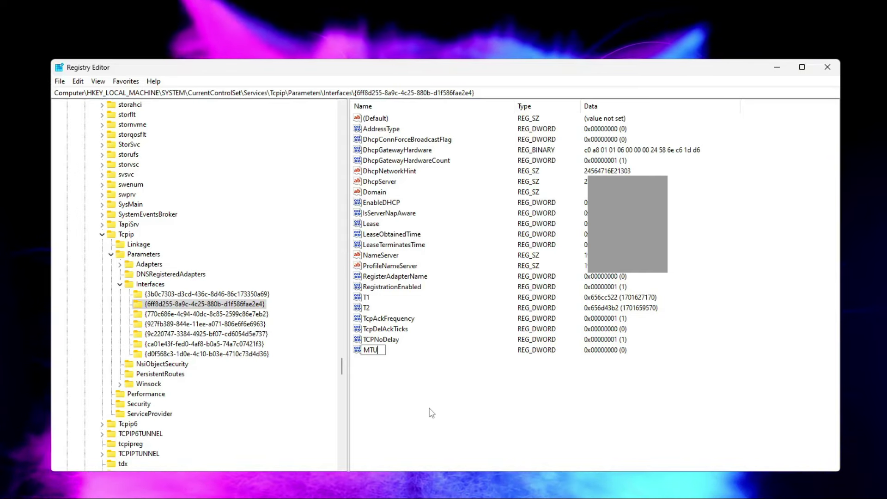
key("Return")
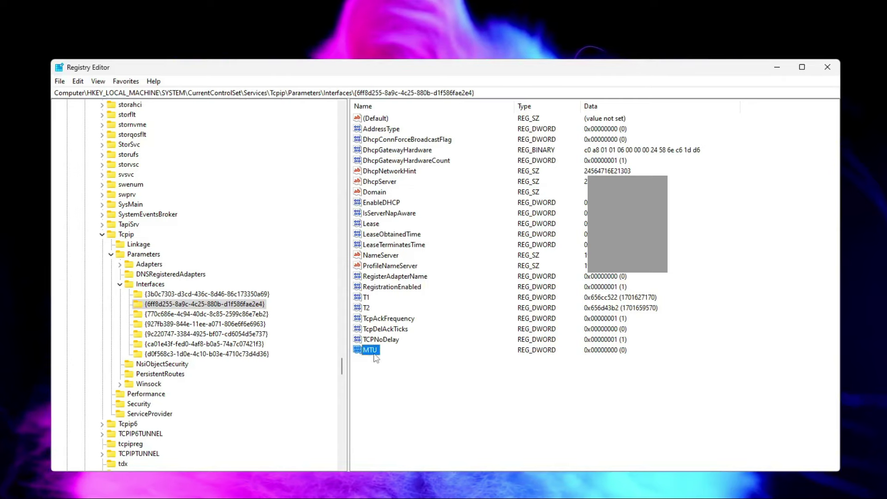
Step: Set the value data of the MTU entry to 5dc in hexadecimal base
left_click(402, 361)
left_click_drag(157, 111, 436, 186)
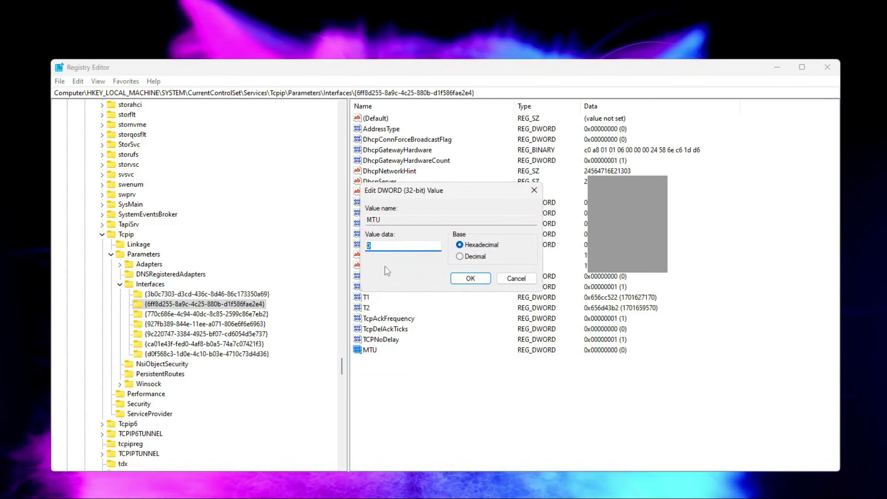
type("5dc")
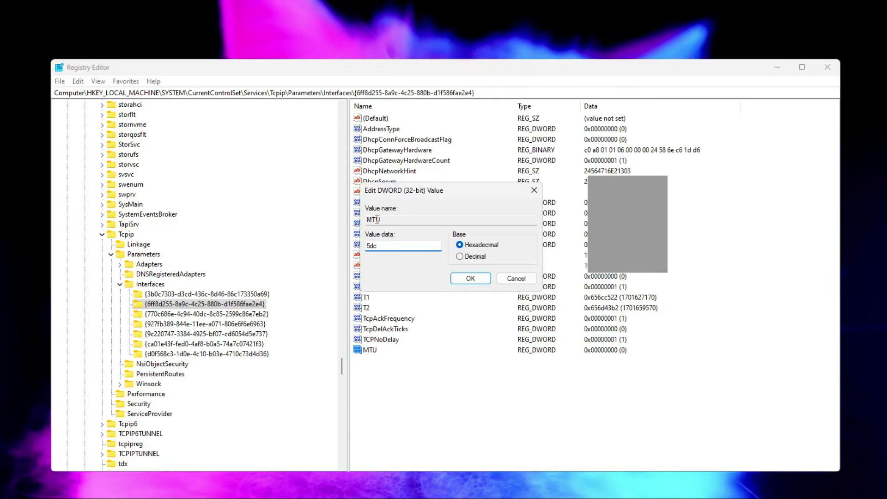
double_click(367, 246)
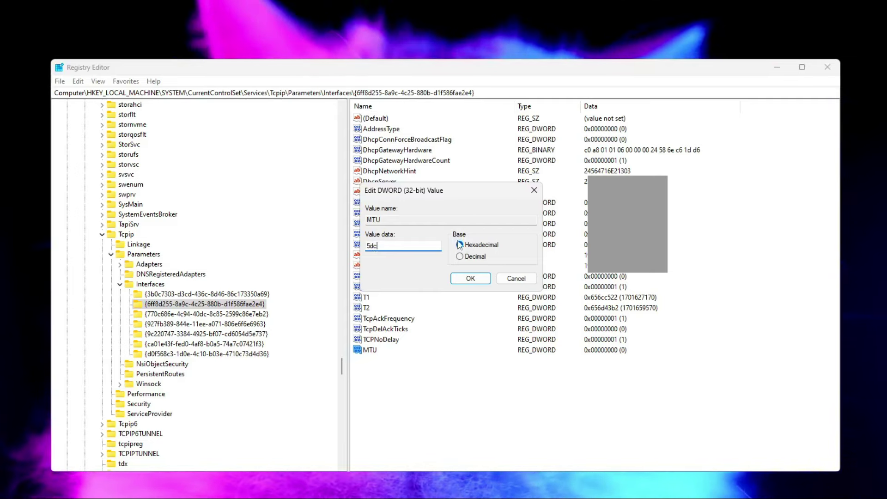
left_click(481, 250)
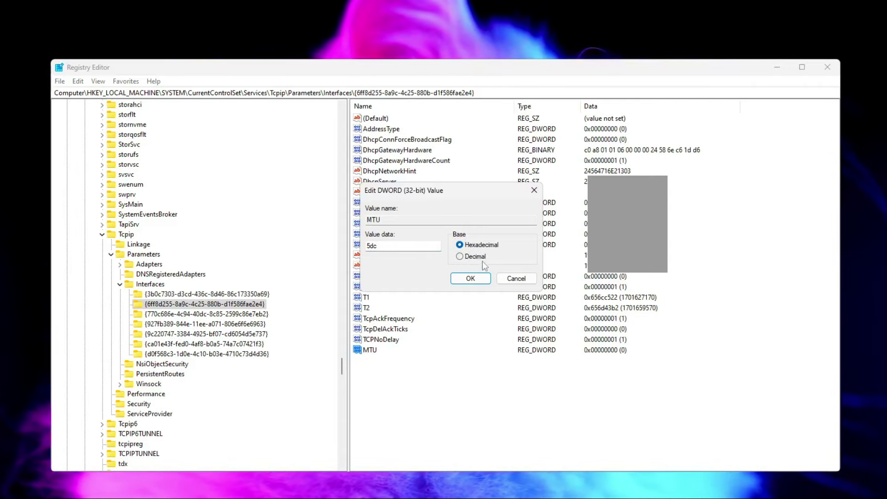
left_click(485, 279)
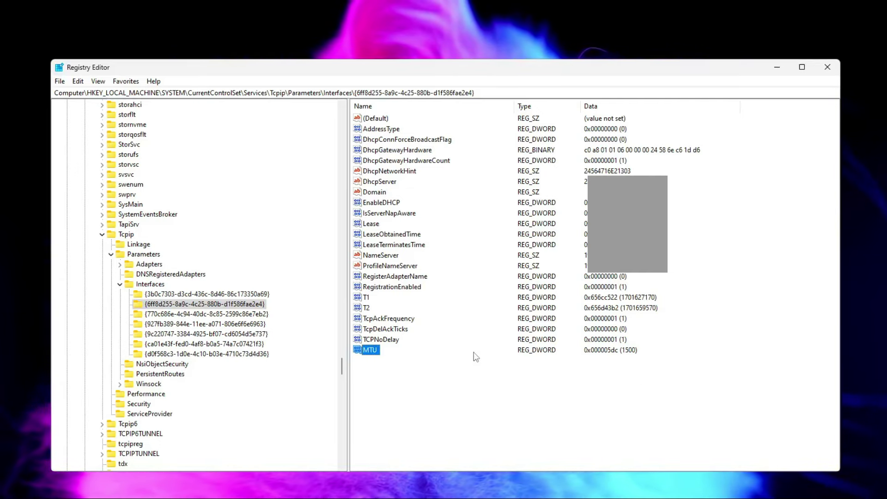
Step: Review the TcpAckFrequency and TcpDelAckTicks entries in the interface key, and close Registry Editor
left_click(407, 320)
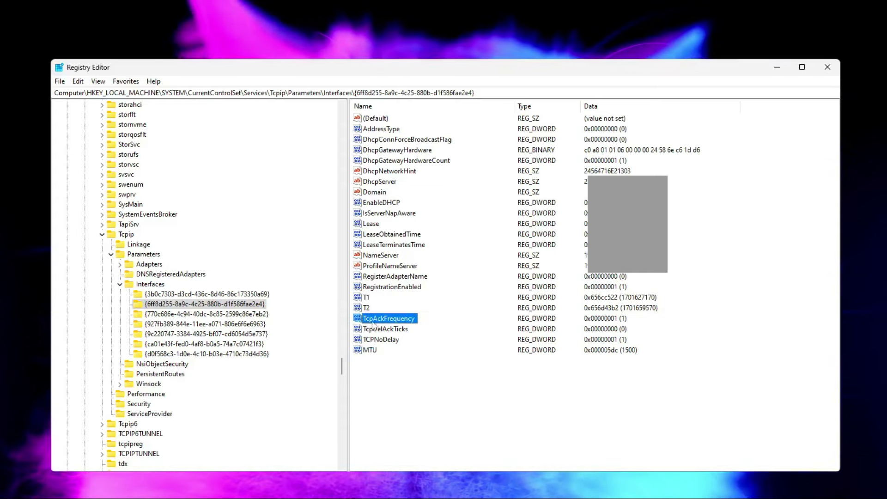
left_click(386, 330)
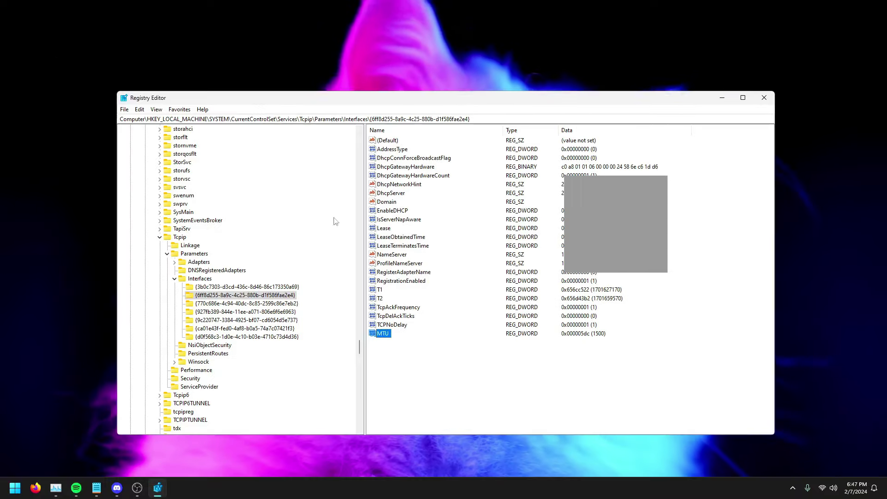
left_click(762, 99)
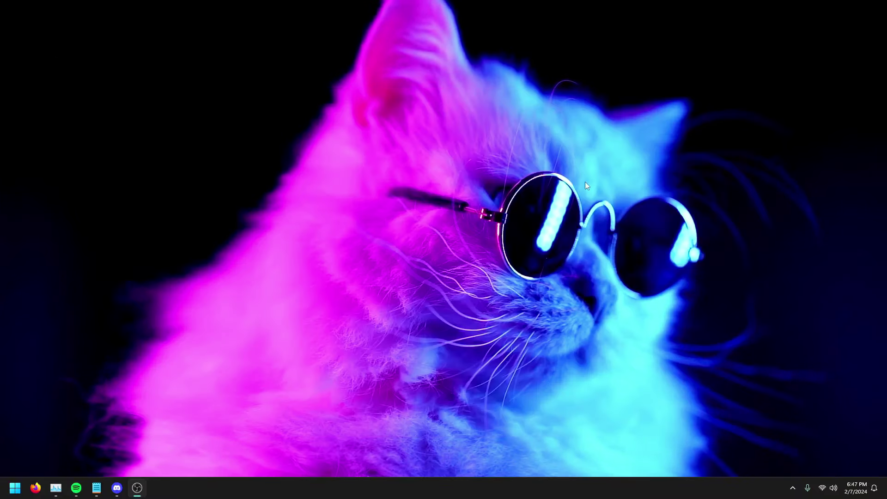
Step: Show the computer's power options to locate Restart, and dismiss them without choosing one
left_click(15, 487)
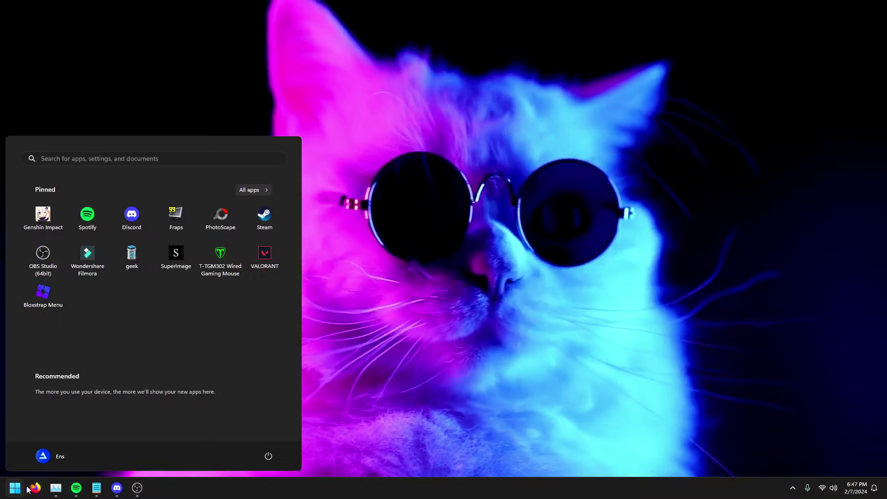
left_click(268, 456)
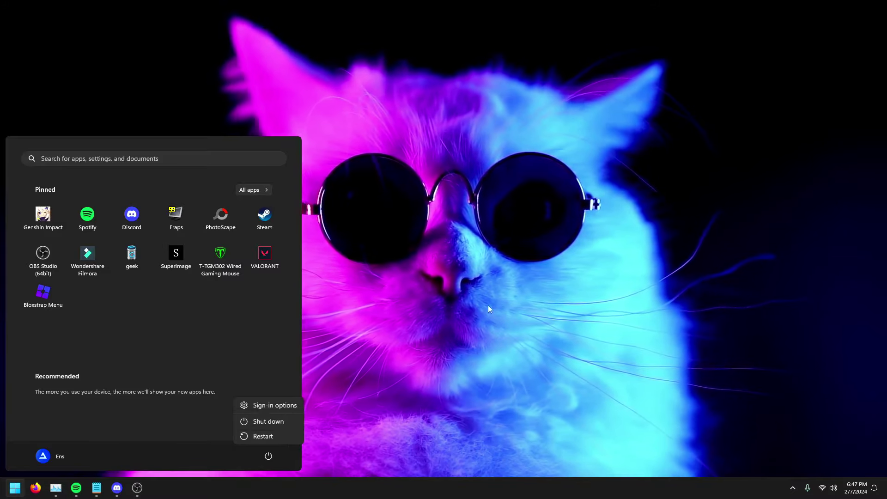
key("Escape")
left_click(484, 239)
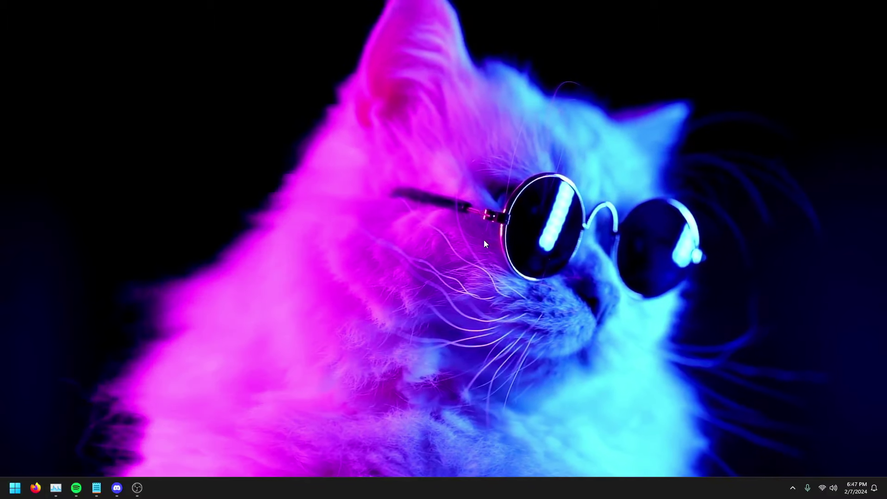
right_click(483, 239)
left_click(511, 238)
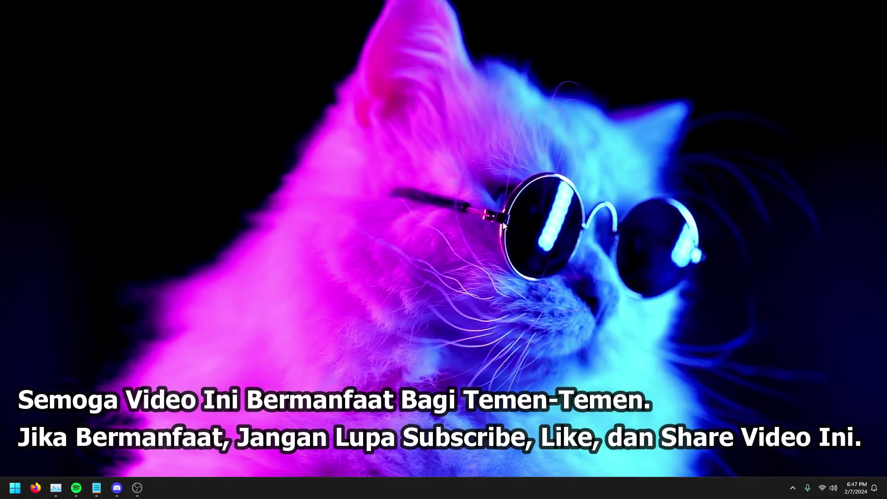